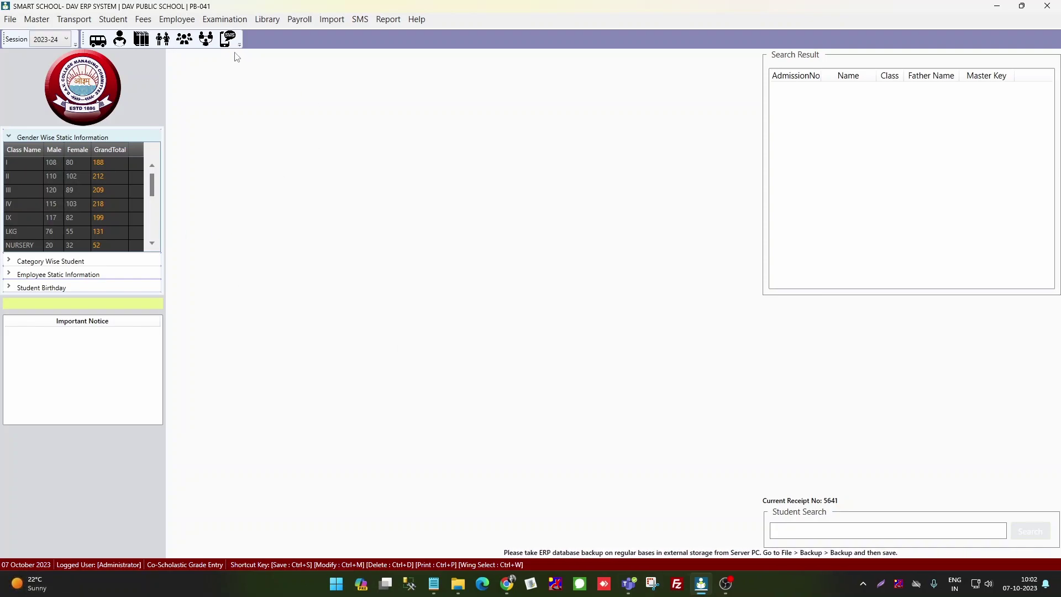
# Open the Co-Scholastic Grade/Scholastic IA Entry form with New Report and Scholastic exam type.
pyautogui.click(225, 21)
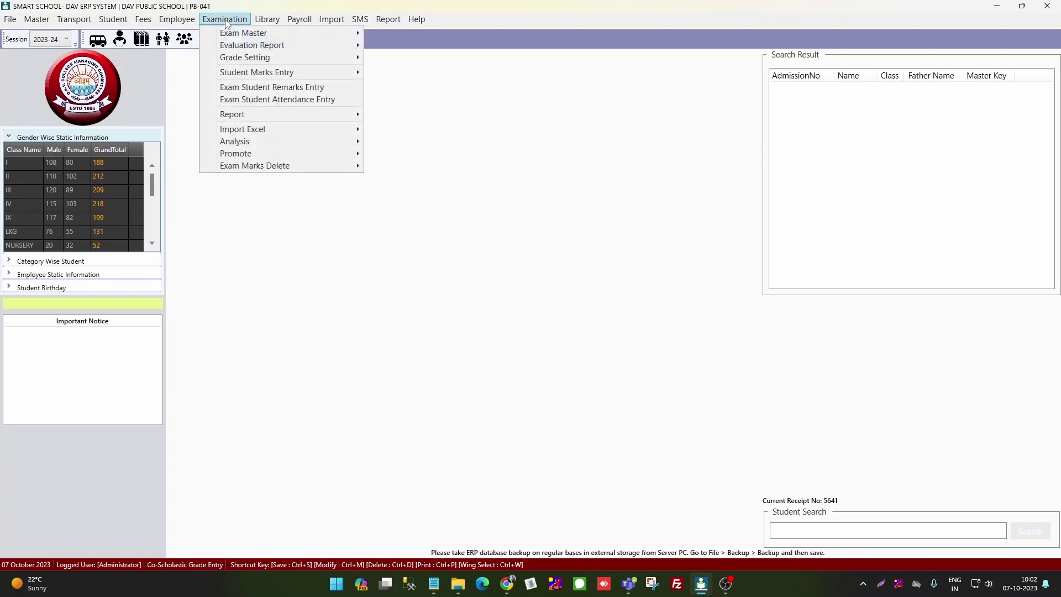
pyautogui.moveTo(236, 77)
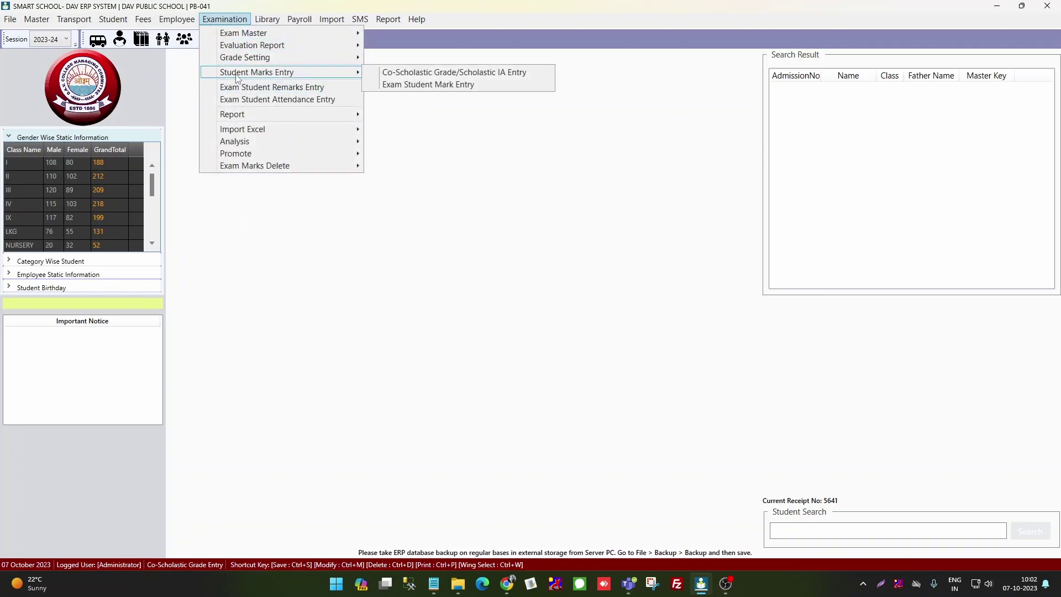
pyautogui.click(457, 77)
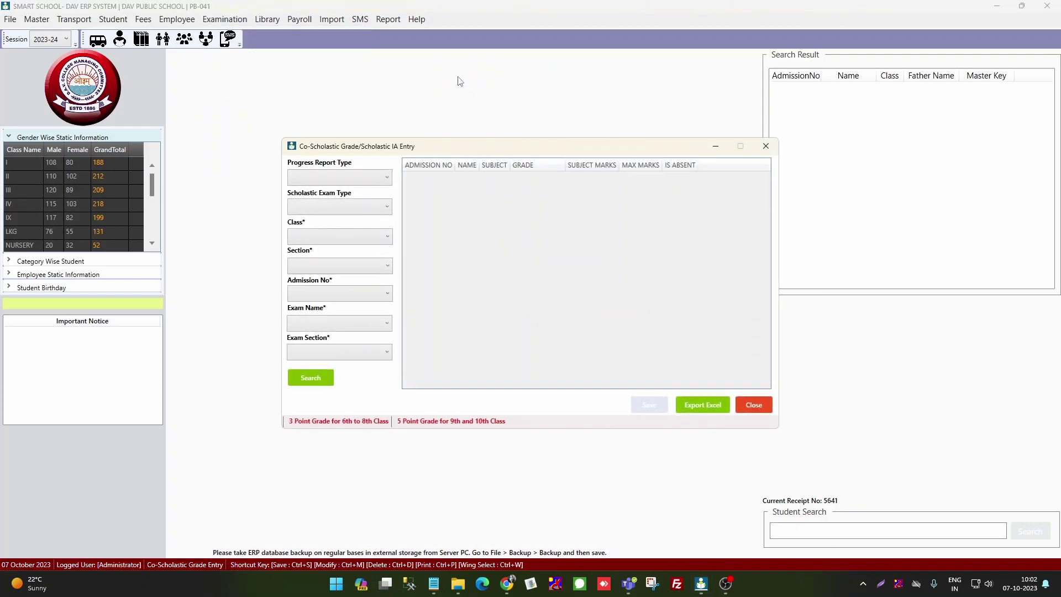
pyautogui.click(385, 178)
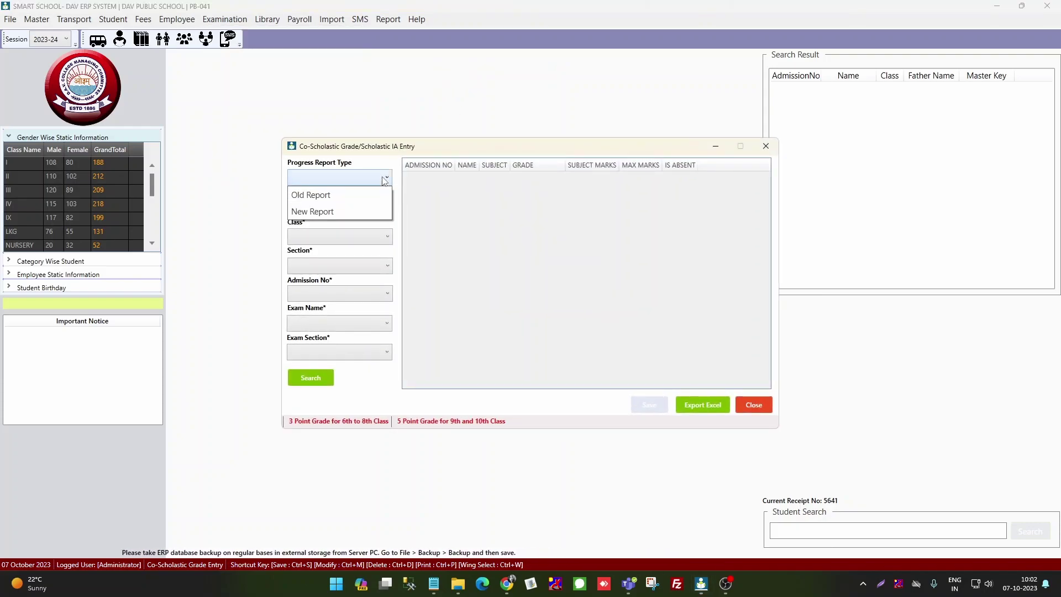
pyautogui.click(338, 212)
pyautogui.click(339, 208)
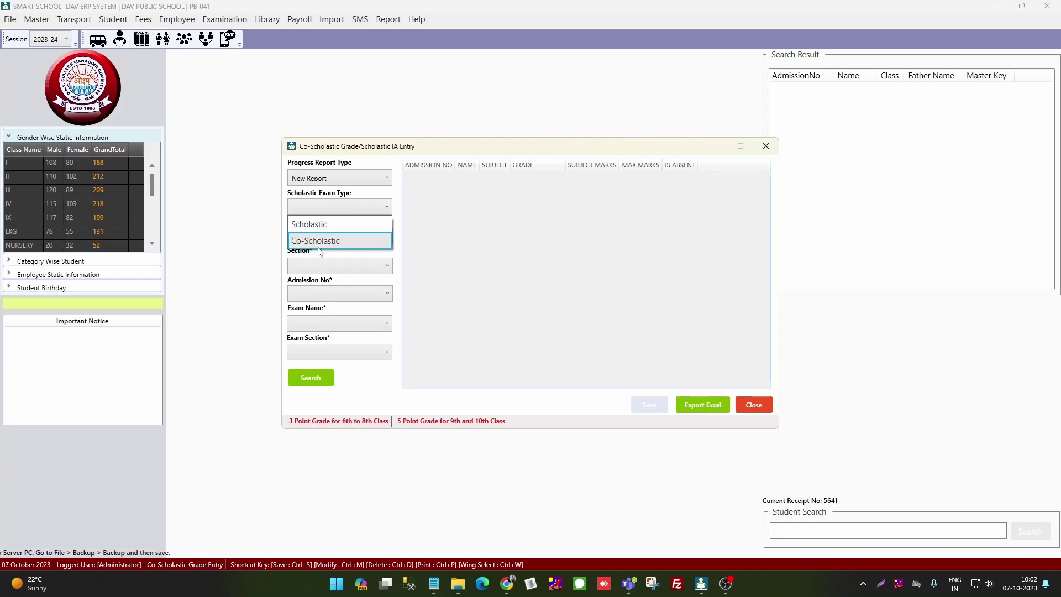
pyautogui.click(324, 225)
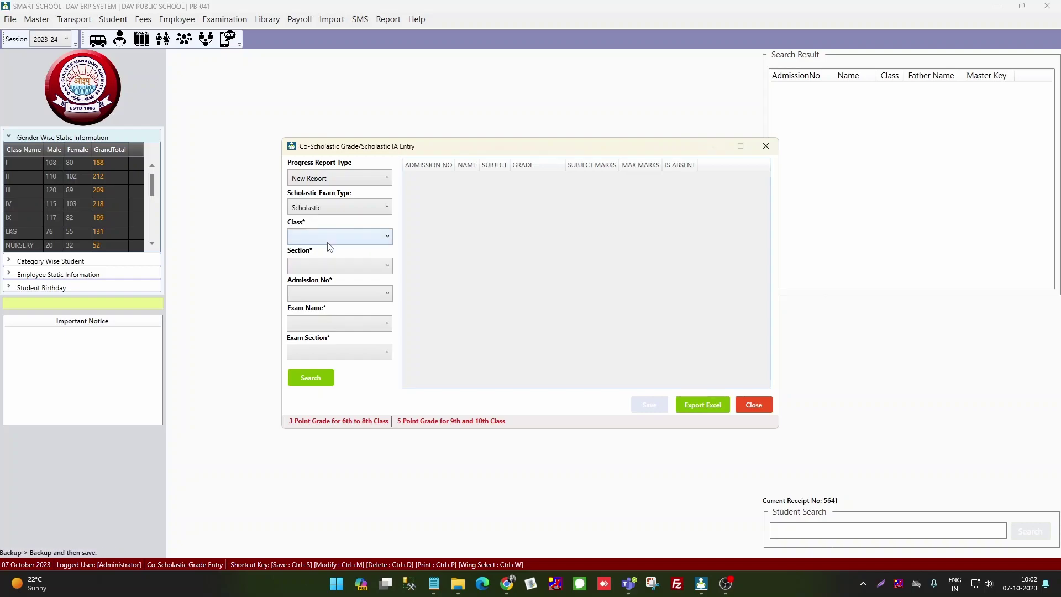
# Choose class III, section DAISY, exam M-Half Yearly and the ENGLISH [M-Half Yearly] section.
pyautogui.click(328, 242)
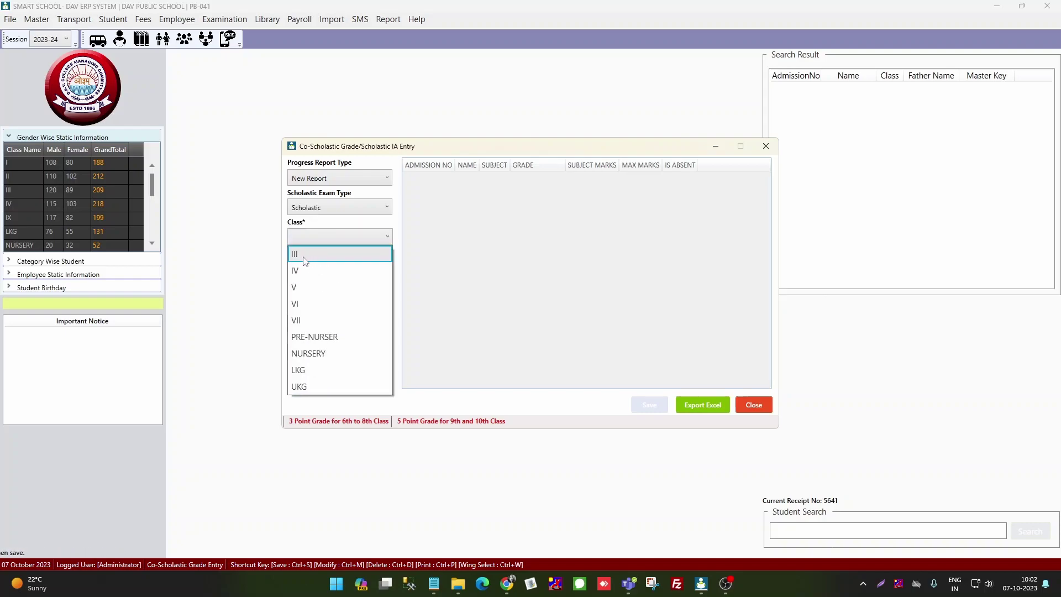
pyautogui.click(305, 256)
pyautogui.click(306, 268)
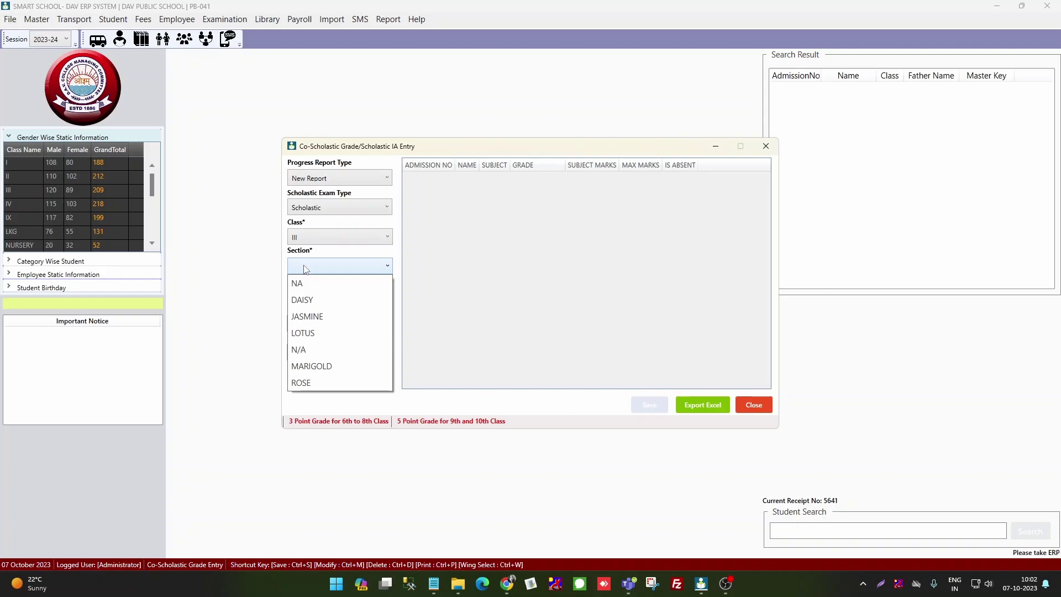
pyautogui.click(303, 301)
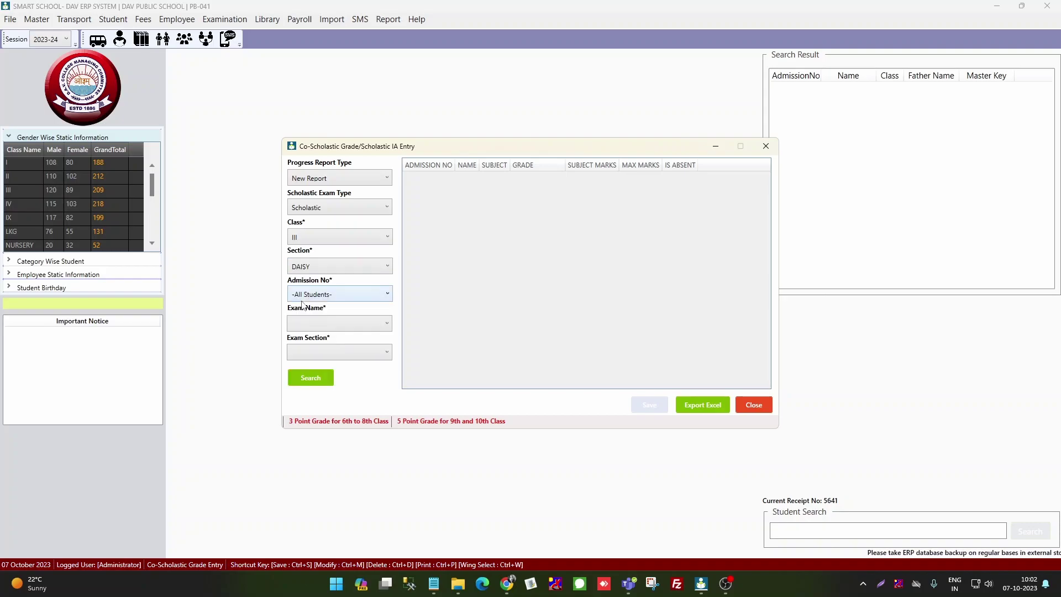
pyautogui.click(366, 330)
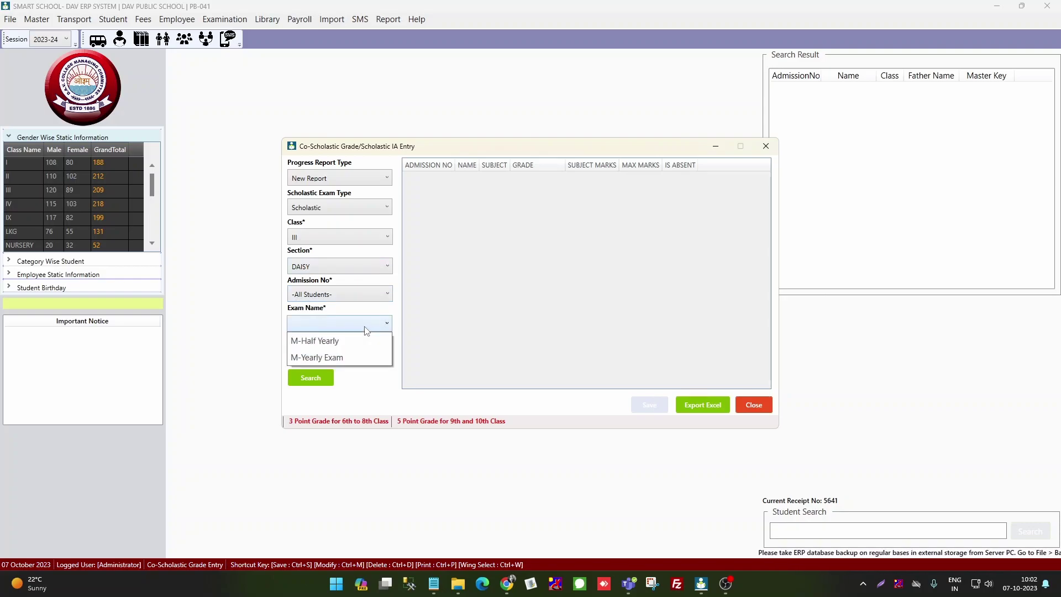
pyautogui.click(320, 341)
pyautogui.click(323, 349)
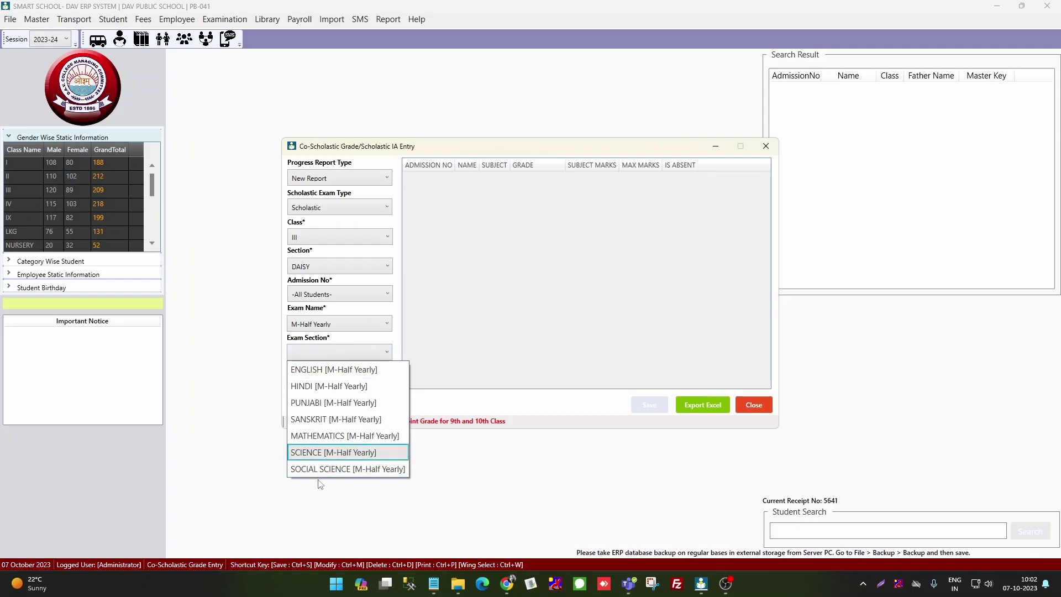
pyautogui.click(324, 370)
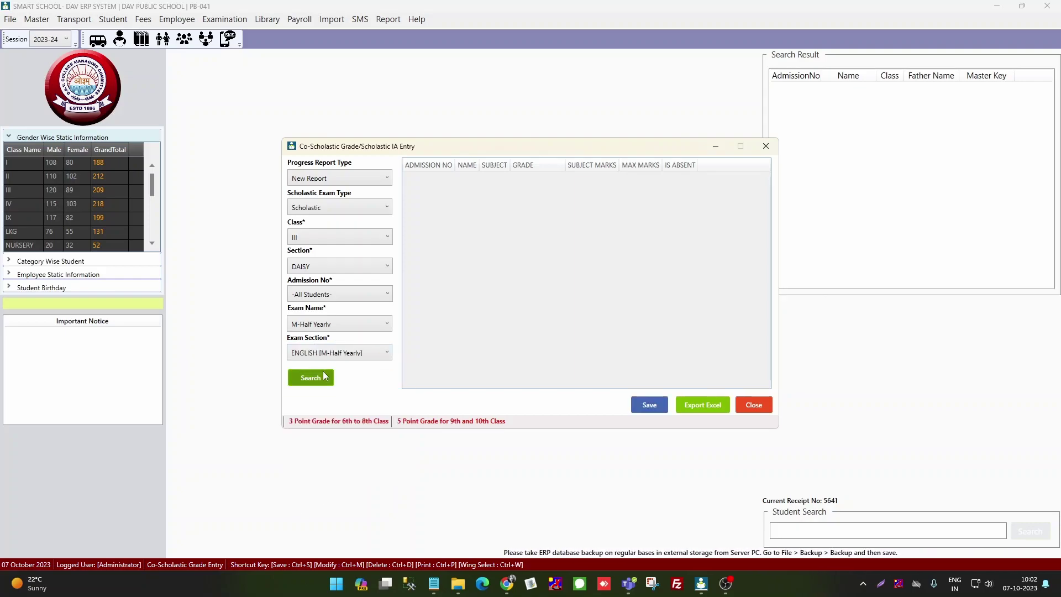
# Search to load the English marks grid and select the first student's Listening Skills marks.
pyautogui.click(314, 379)
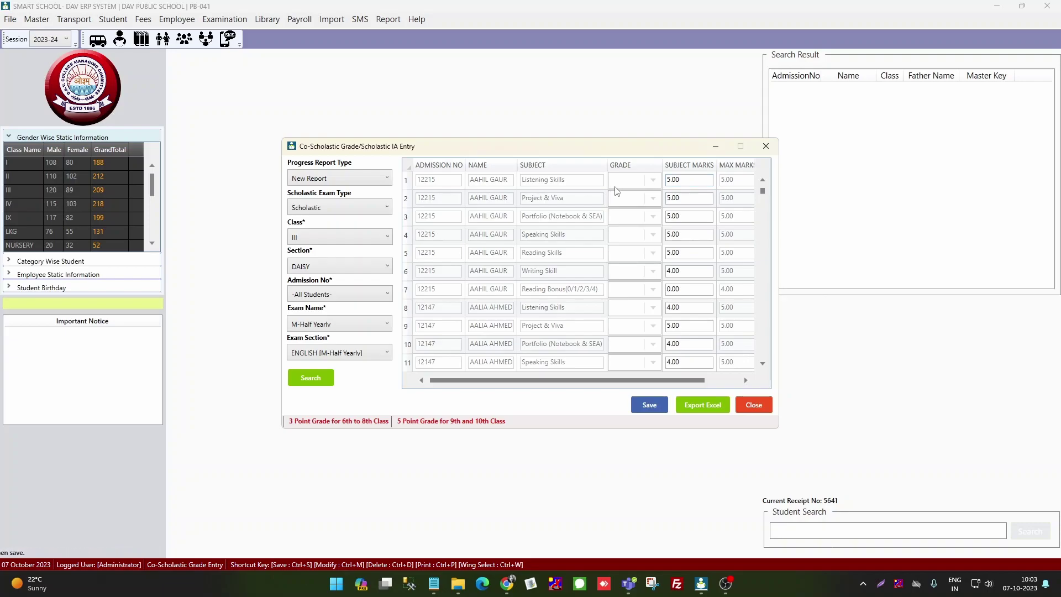
pyautogui.click(688, 180)
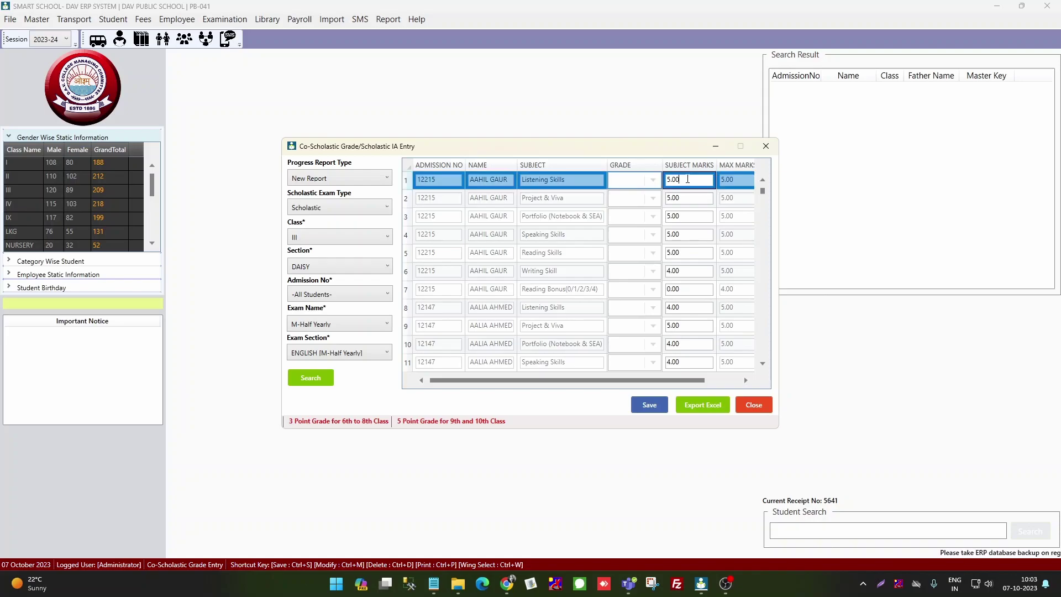
# Switch exam type to Co-Scholastic, choose SOCIAL HABITS & ATTITUDES, and search to load the grid.
pyautogui.click(369, 213)
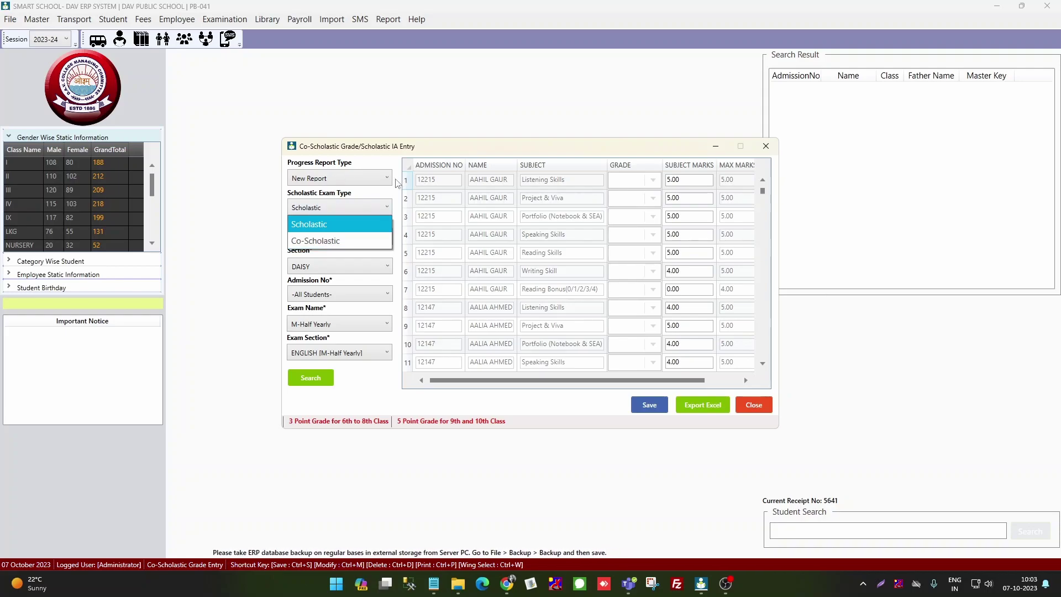
pyautogui.click(314, 240)
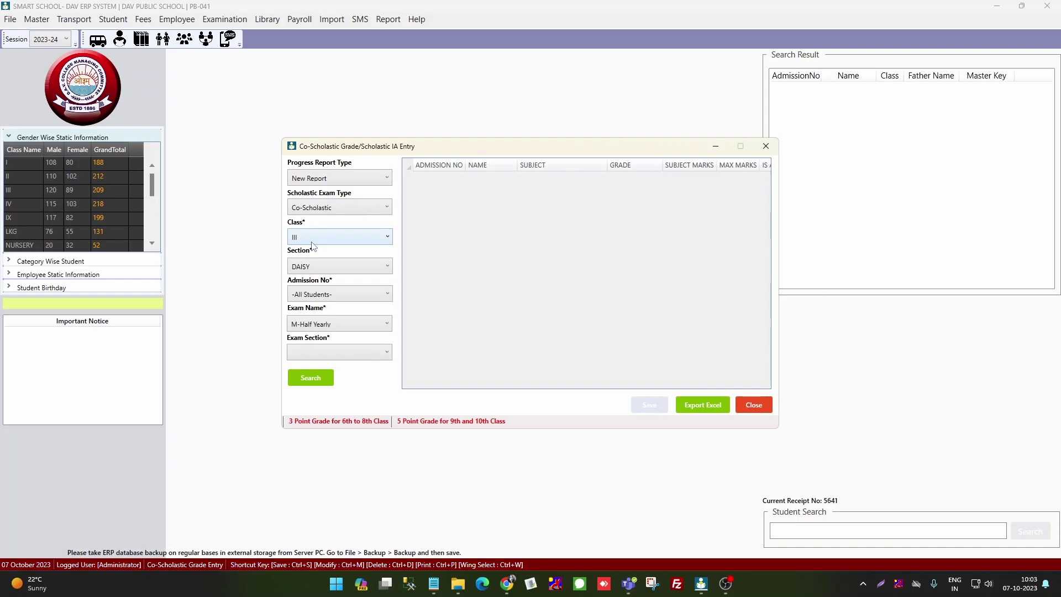
pyautogui.click(335, 359)
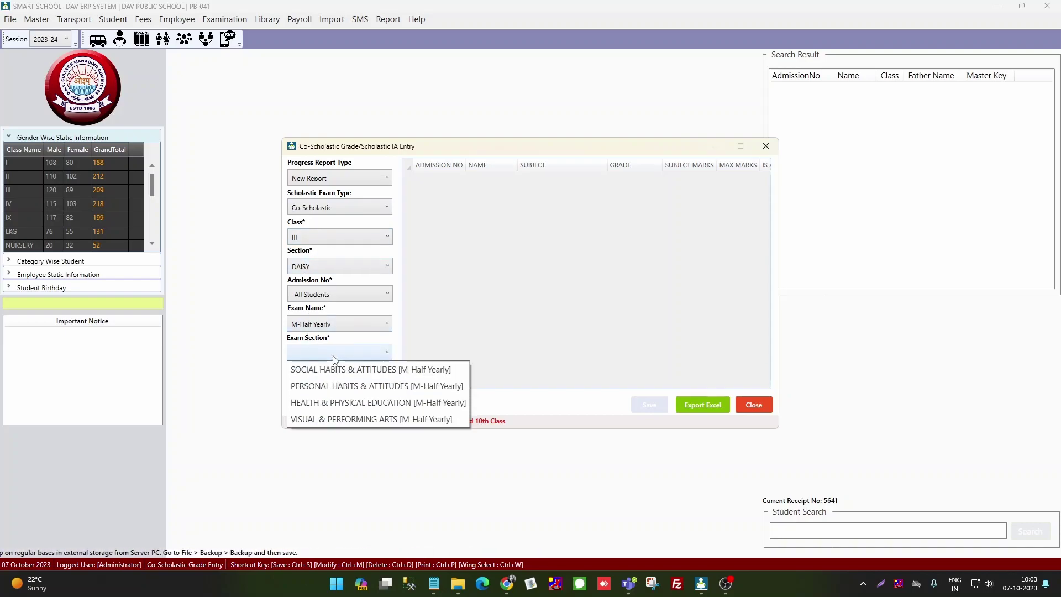
pyautogui.click(362, 370)
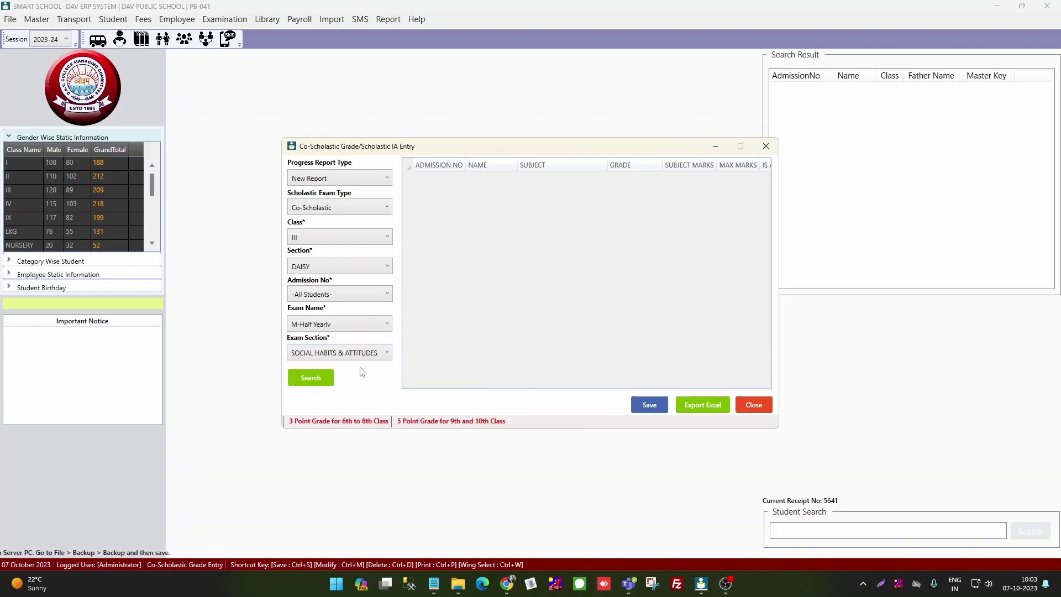
pyautogui.click(310, 379)
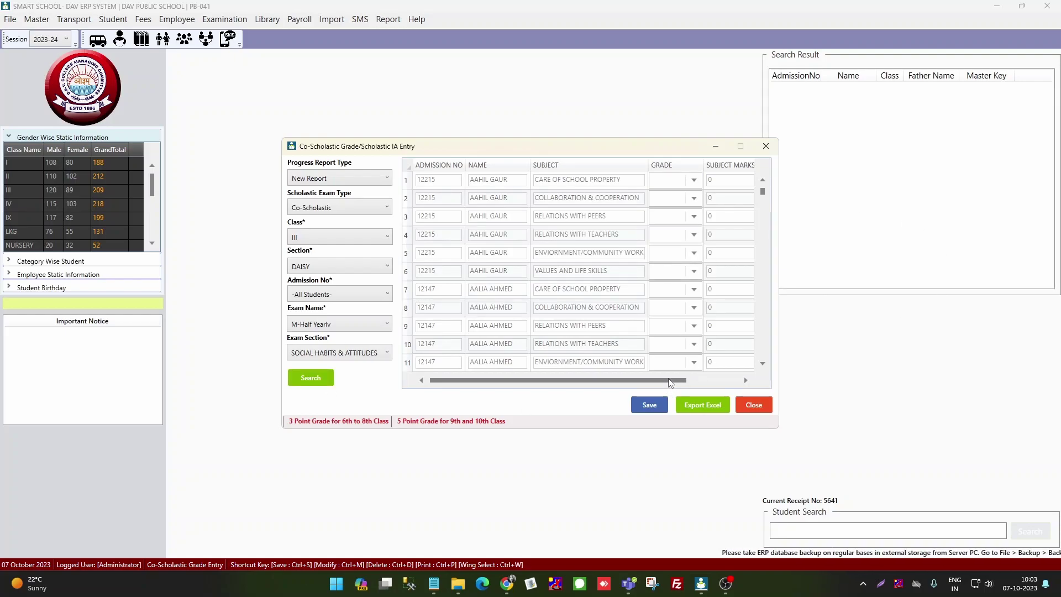
# Browse the first student's grade choices down to C, dismiss them, and close the entry window.
pyautogui.moveTo(668, 380); pyautogui.dragTo(712, 380)
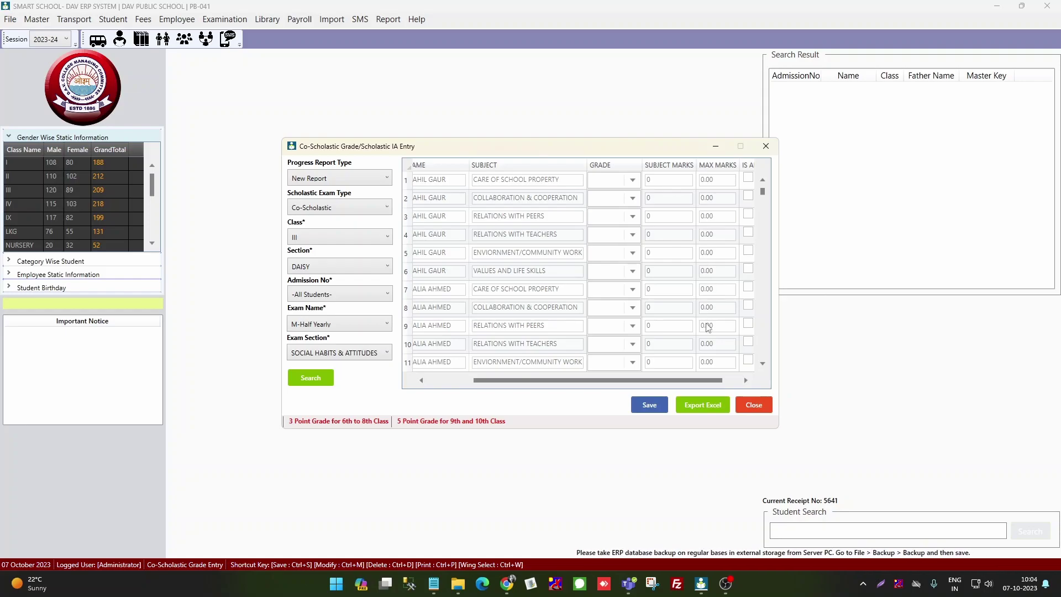
pyautogui.click(633, 181)
pyautogui.click(633, 182)
pyautogui.press('Down')
pyautogui.press('Down')
pyautogui.press('Down')
pyautogui.press('Down')
pyautogui.press('Down')
pyautogui.press('Down')
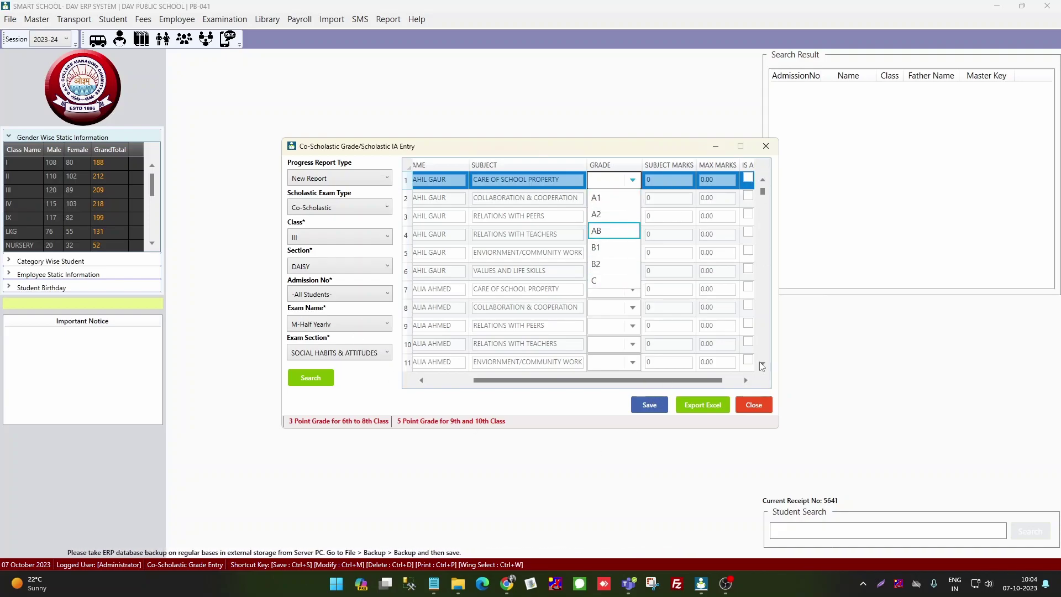
pyautogui.click(759, 412)
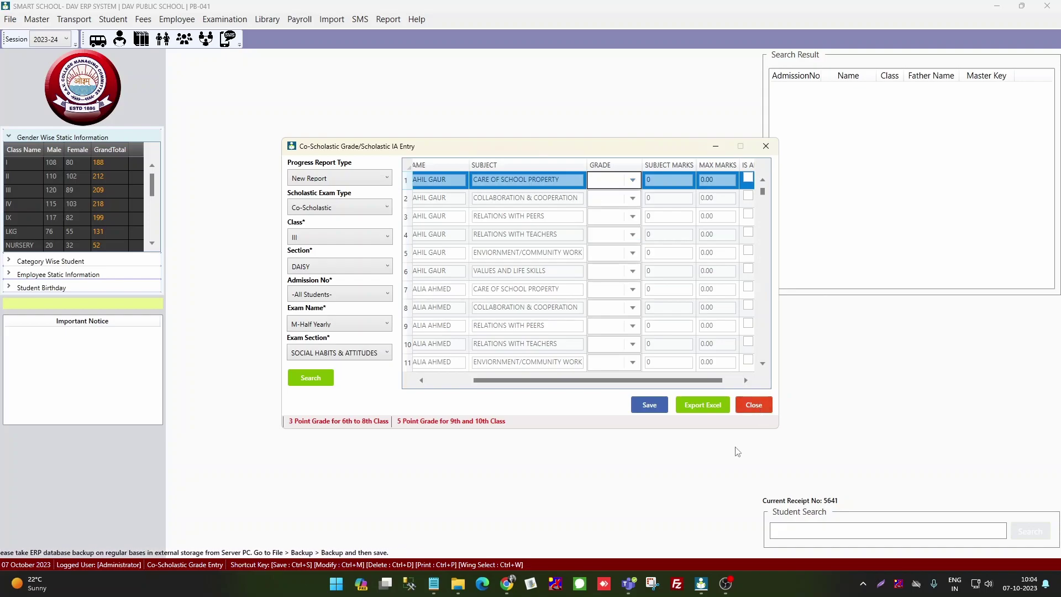
pyautogui.click(755, 403)
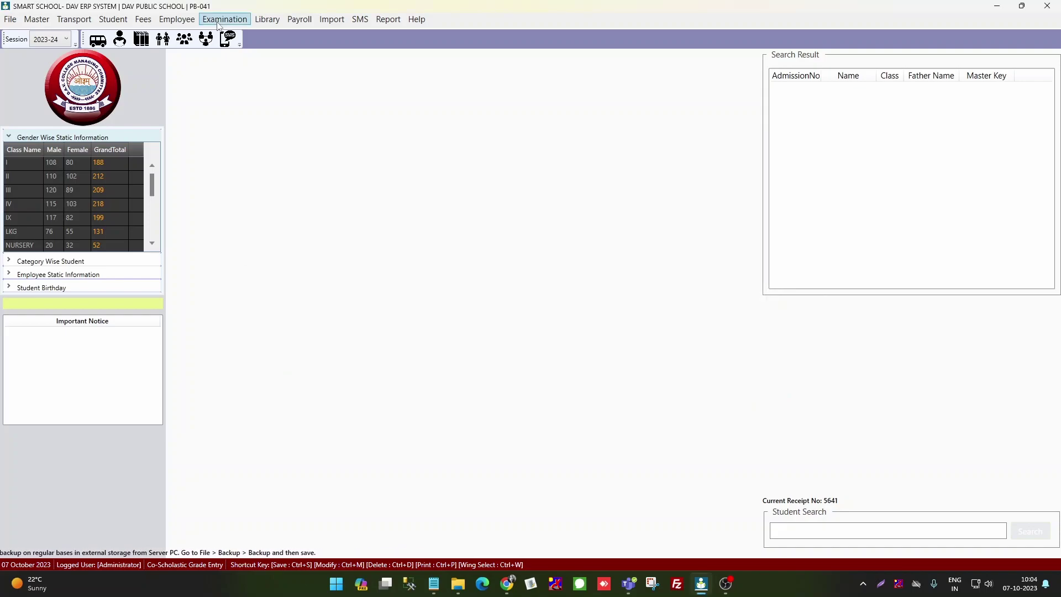
# Reopen the grade entry form with Old Report and Co-Scholastic exam type.
pyautogui.click(218, 21)
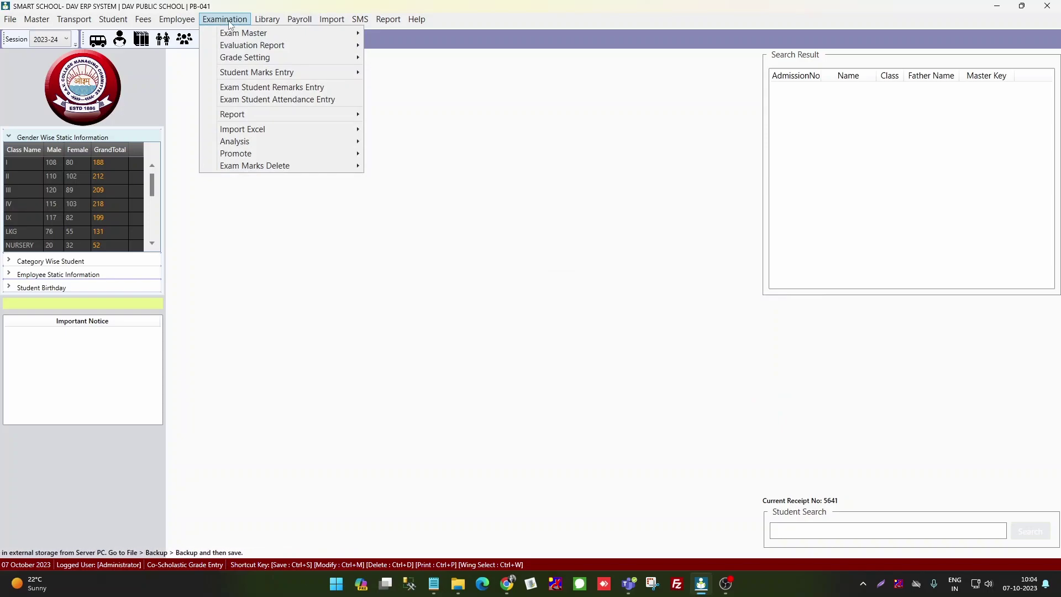
pyautogui.click(404, 76)
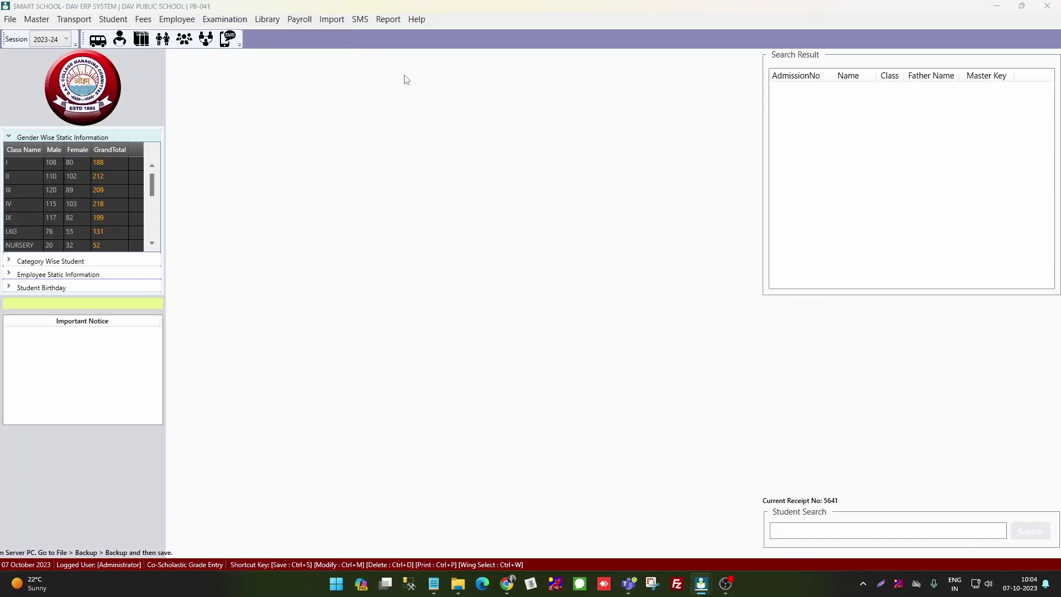
pyautogui.click(367, 177)
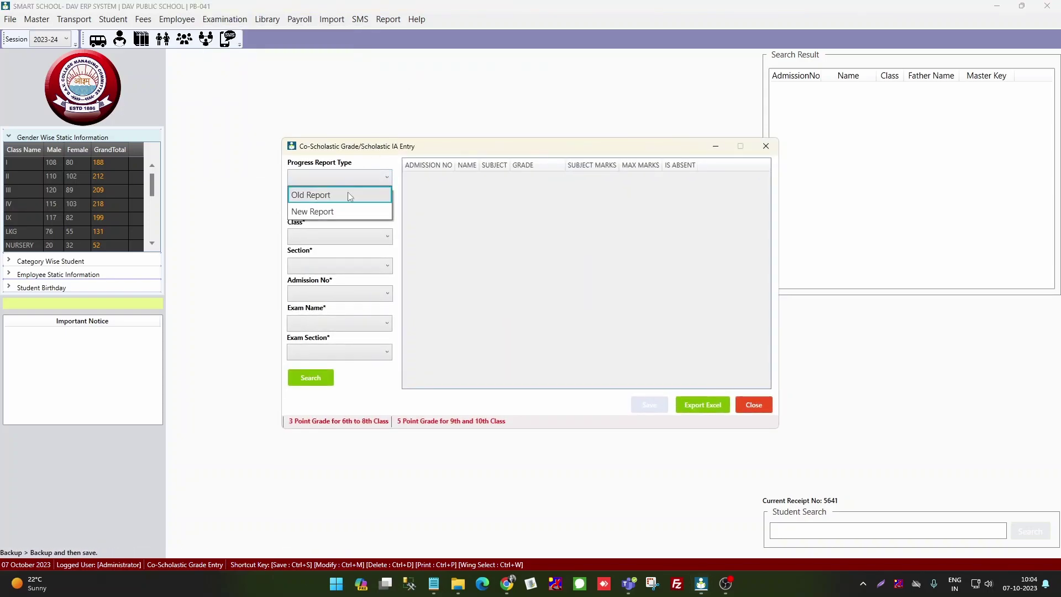
pyautogui.click(332, 196)
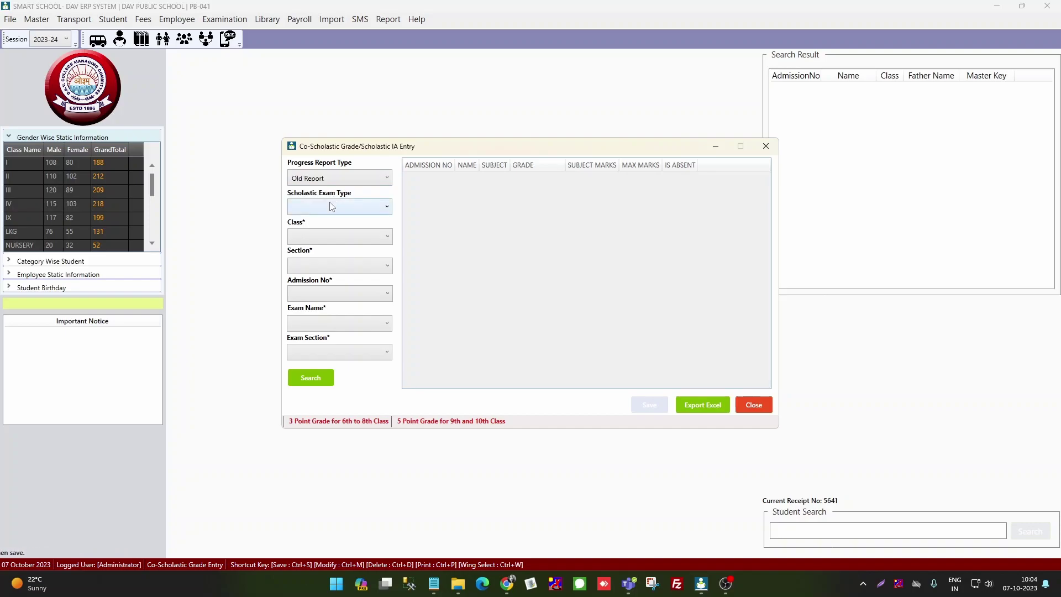
pyautogui.click(328, 226)
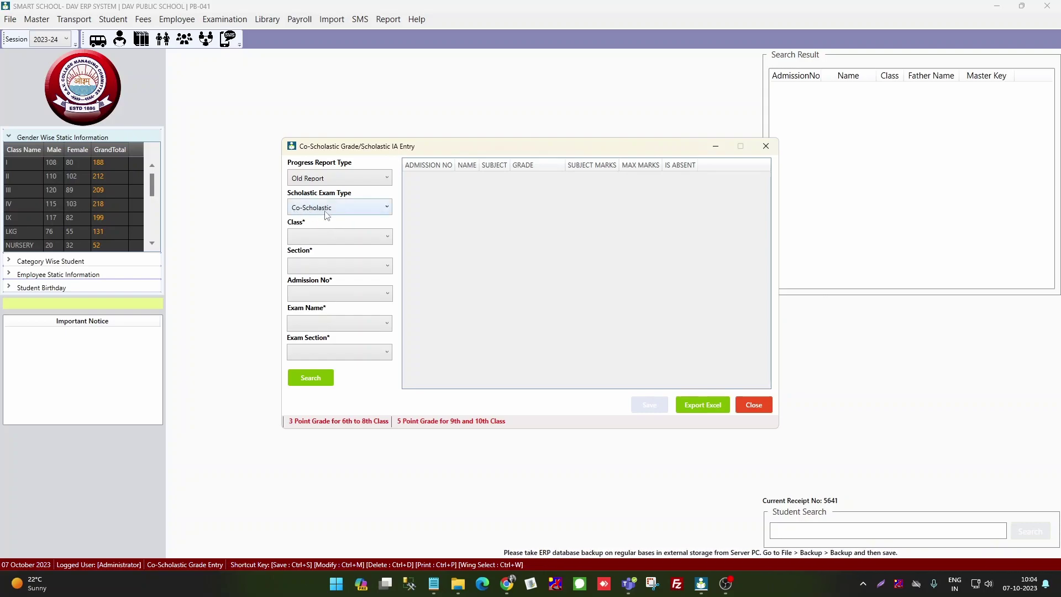
pyautogui.click(373, 212)
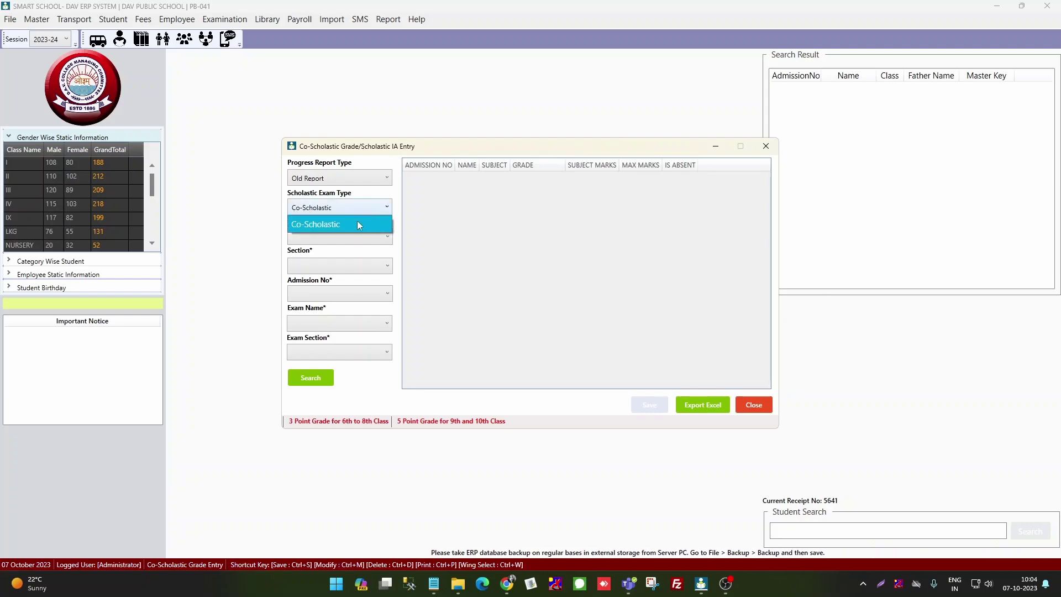
pyautogui.click(331, 224)
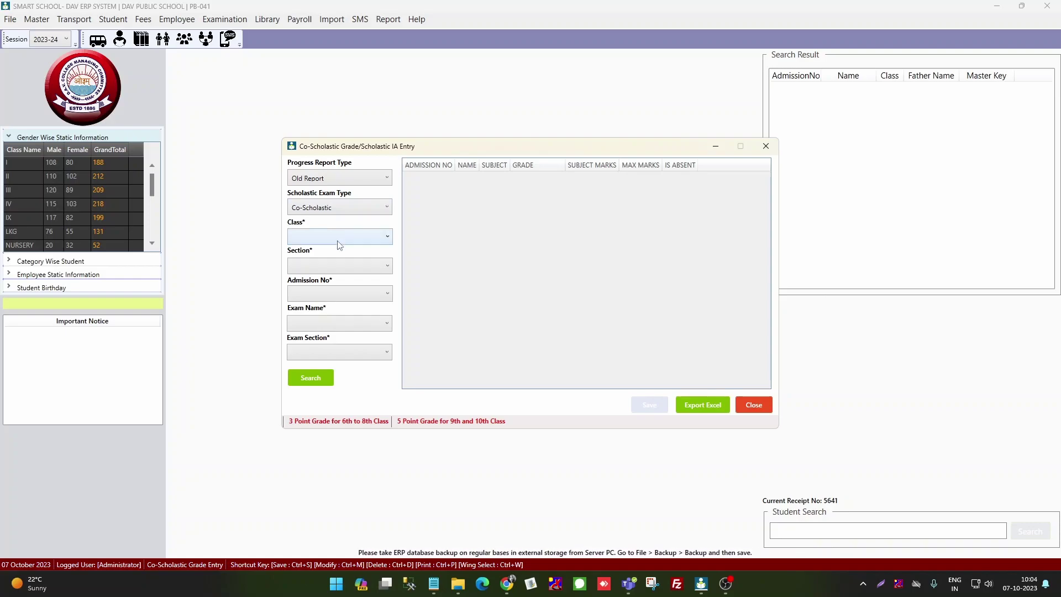
# Choose class VIII, section DAISY, exam M-Half Yearly and COSCHOLASTIC AREAS (TERM-I).
pyautogui.click(339, 238)
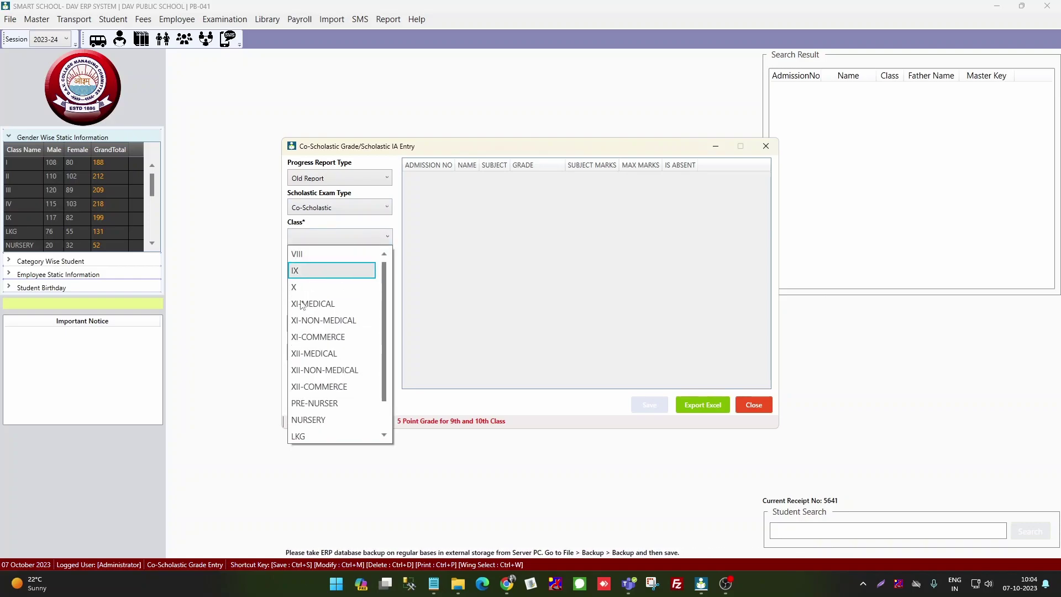
pyautogui.scroll(-1, 310, 420)
pyautogui.scroll(1, 310, 273)
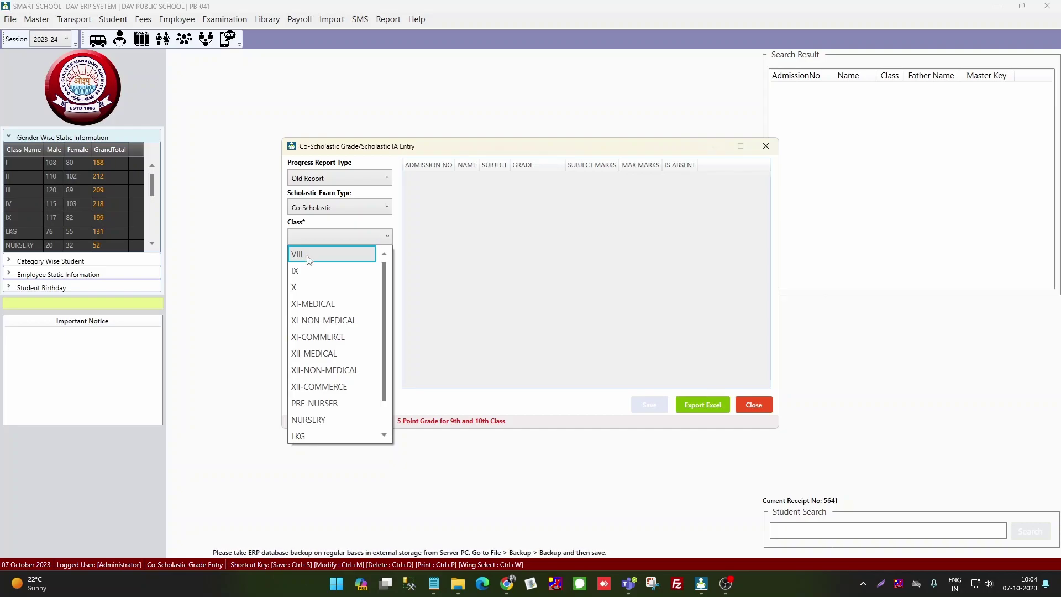
pyautogui.click(309, 255)
pyautogui.click(310, 261)
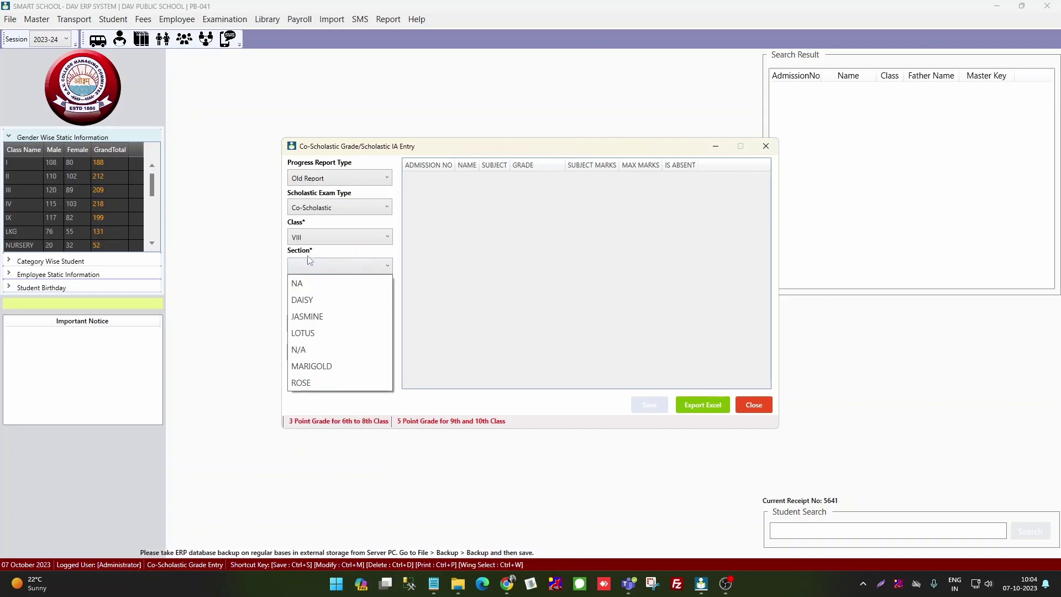
pyautogui.click(304, 299)
pyautogui.click(303, 321)
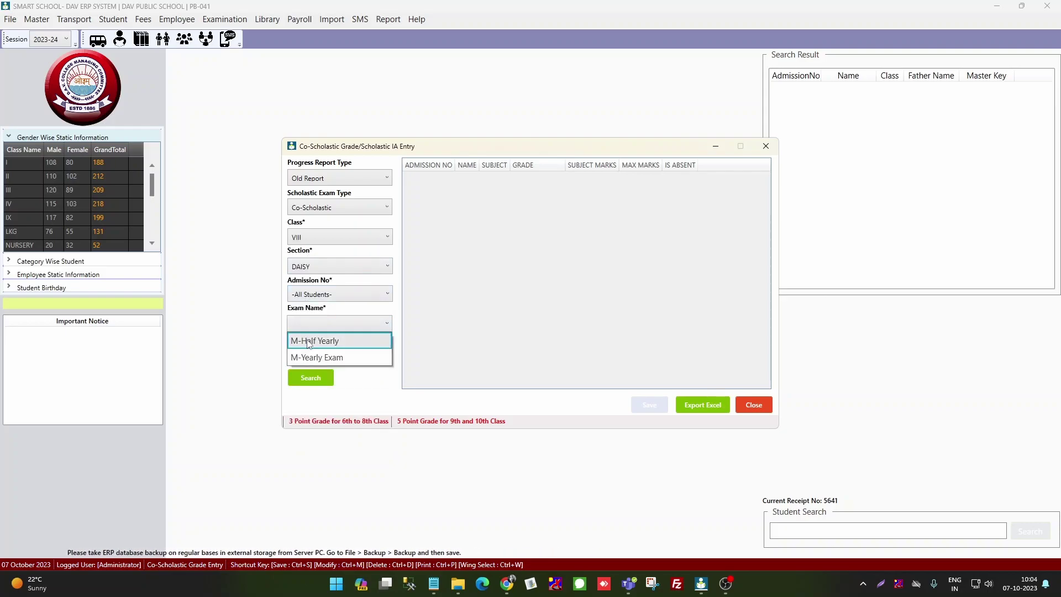
pyautogui.click(308, 342)
pyautogui.click(307, 350)
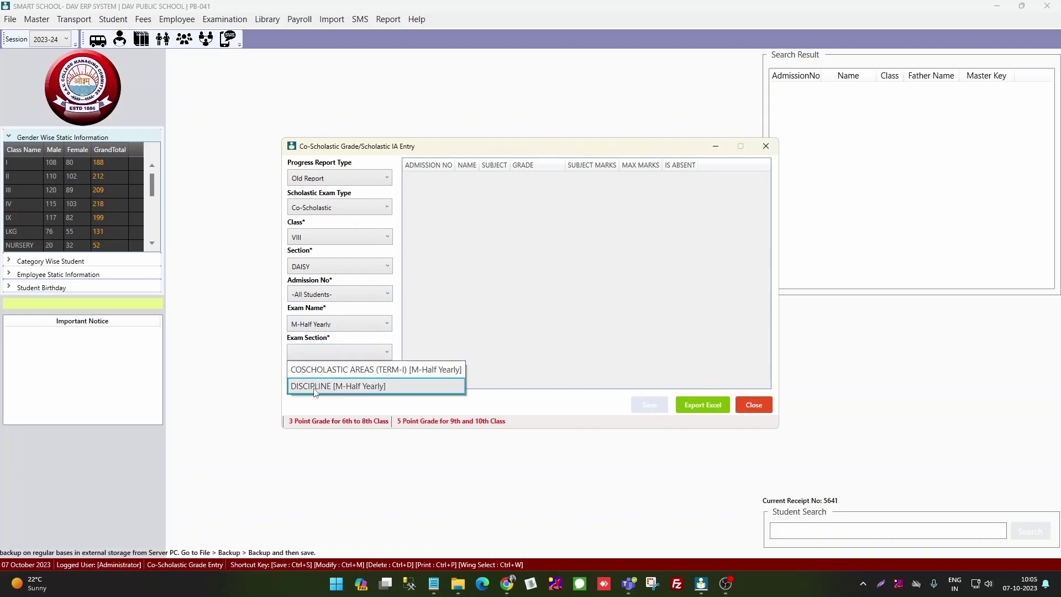
pyautogui.click(318, 374)
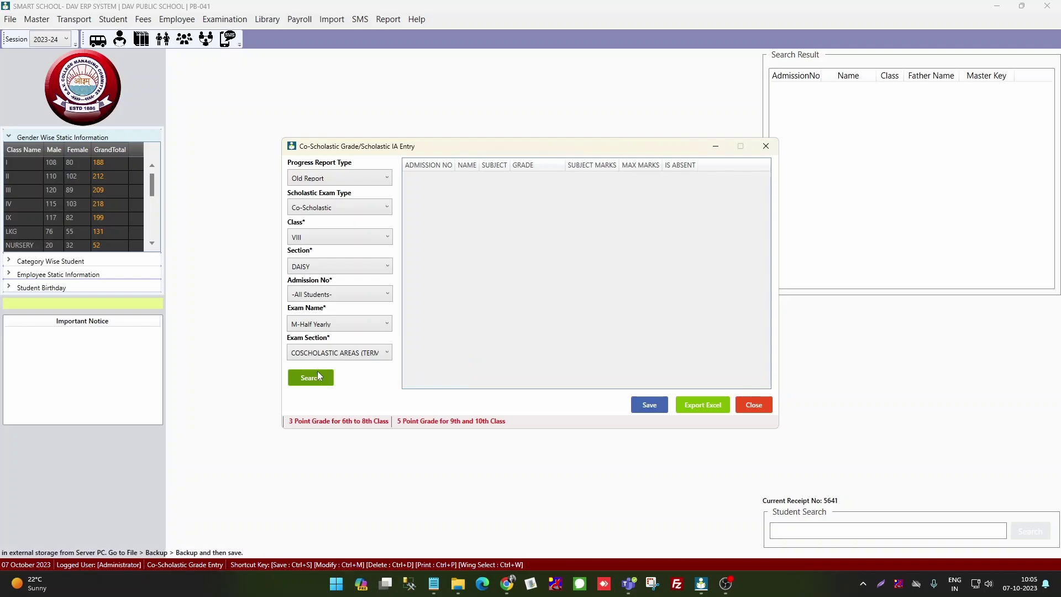
# Search to list class VIII DAISY students and give the first Health & Physical Education row grade A.
pyautogui.click(312, 380)
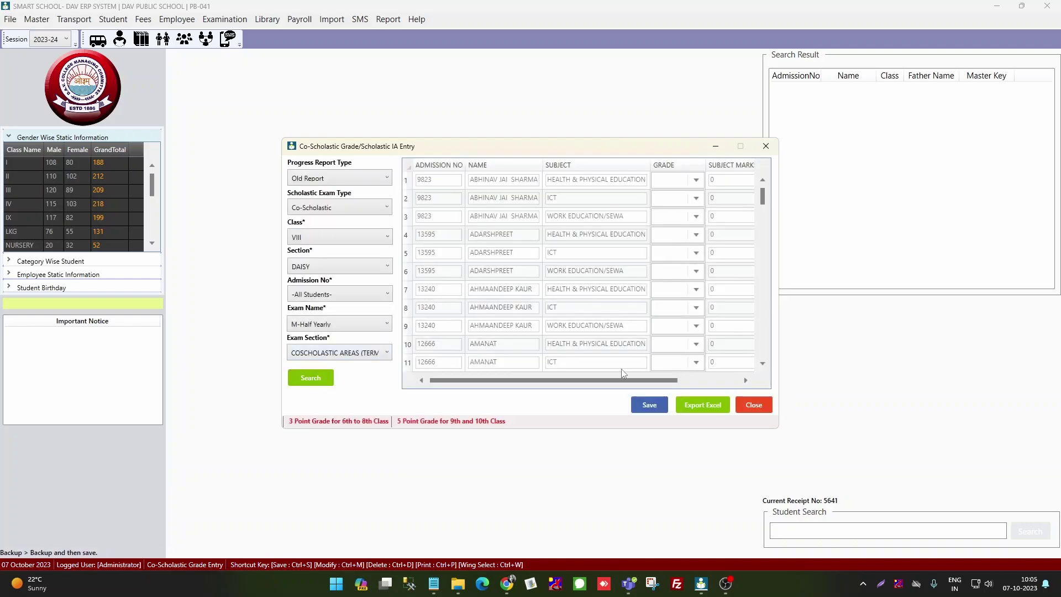
pyautogui.moveTo(621, 379); pyautogui.dragTo(708, 396)
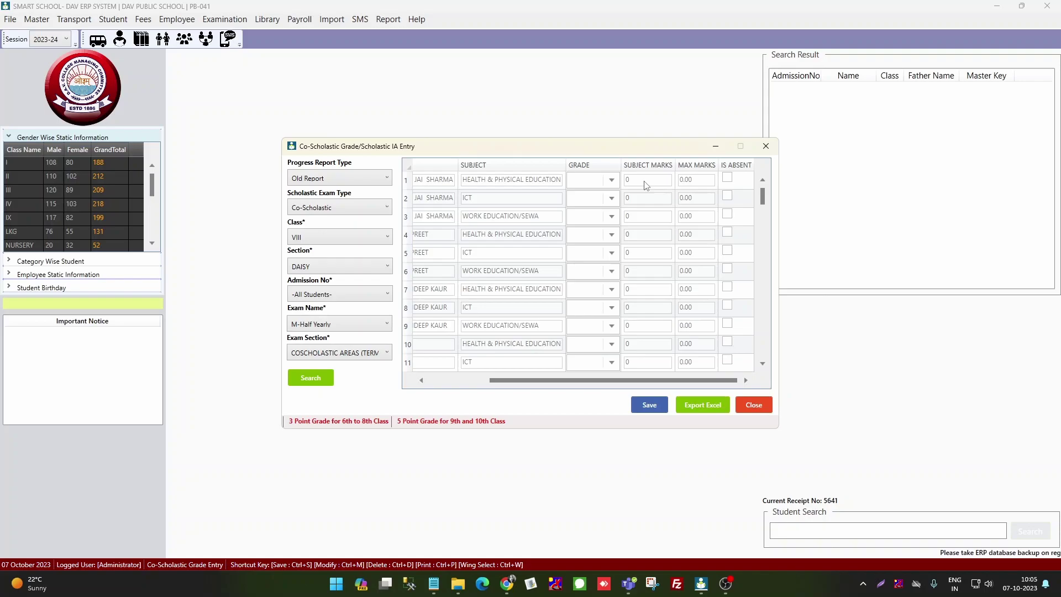
pyautogui.click(615, 185)
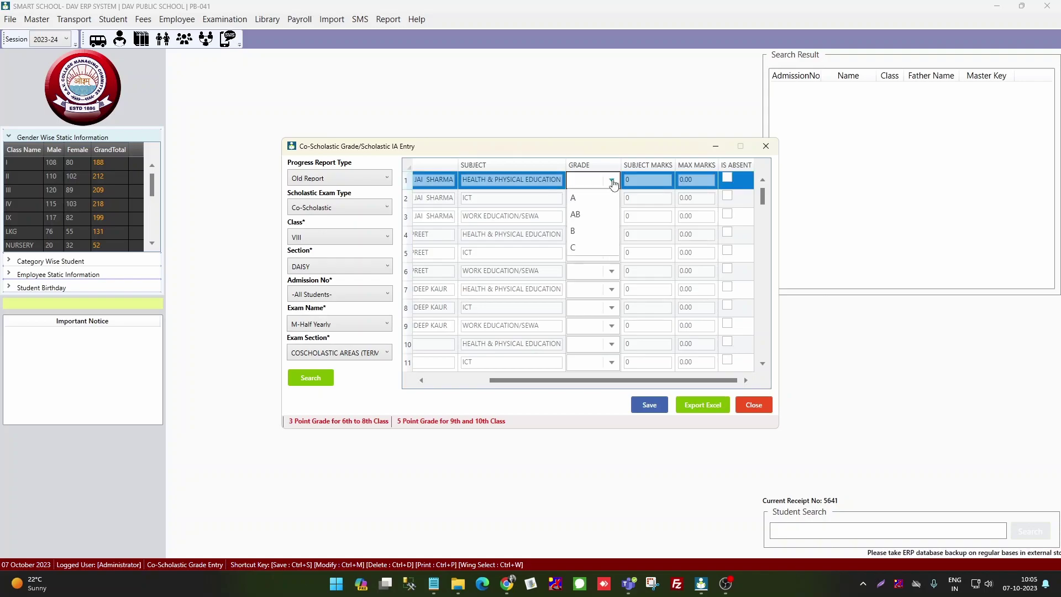
pyautogui.click(578, 199)
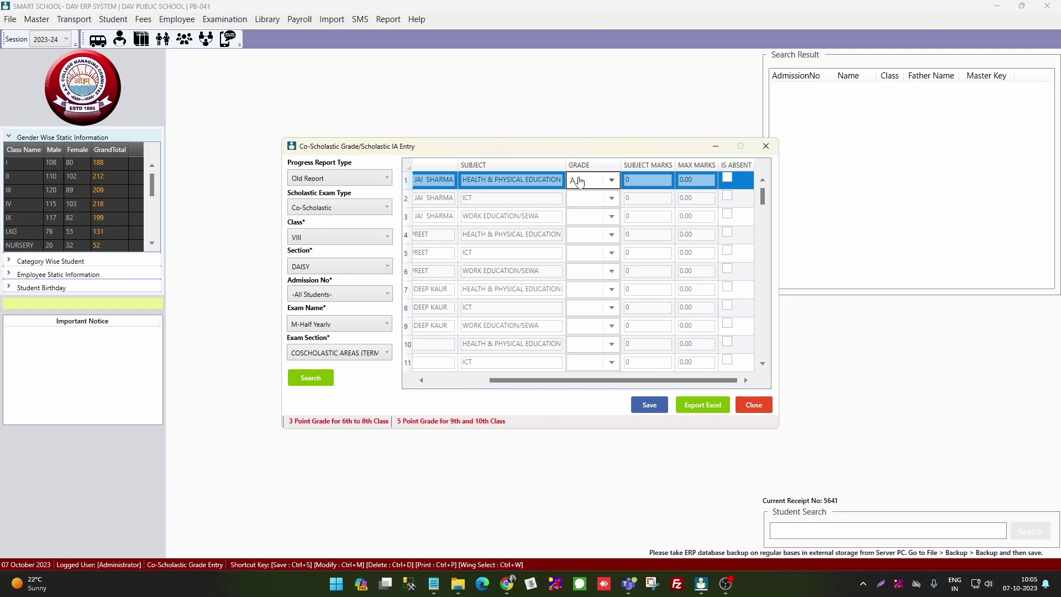